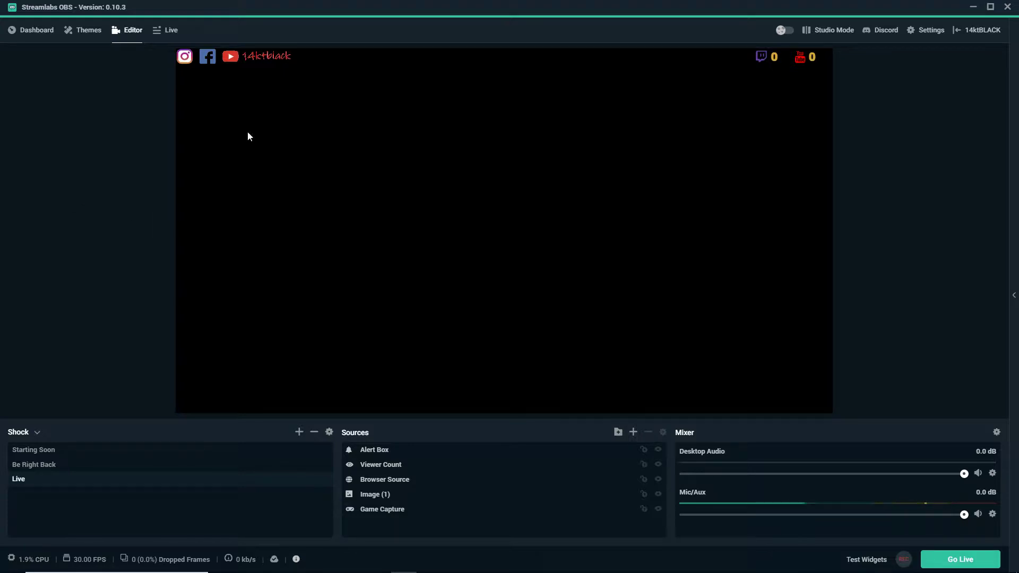
Open the stream settings and review the available stream types and streaming services.
left_click(932, 31)
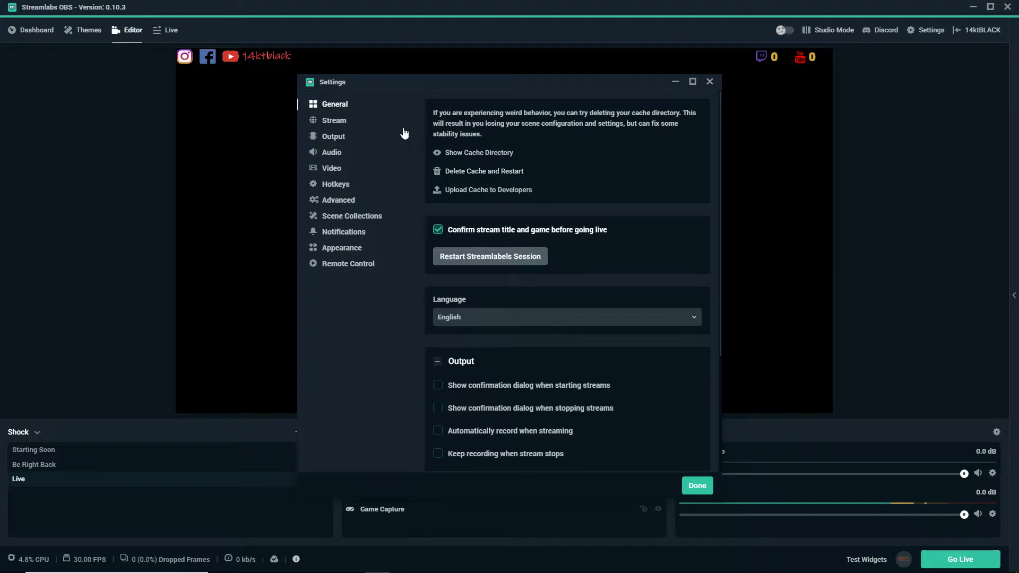
left_click(335, 123)
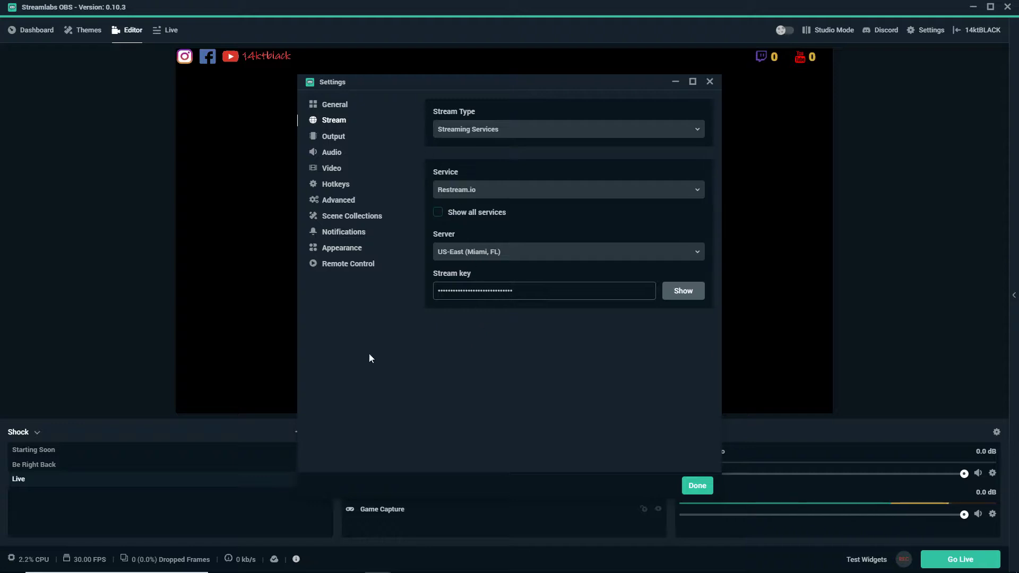
left_click(698, 129)
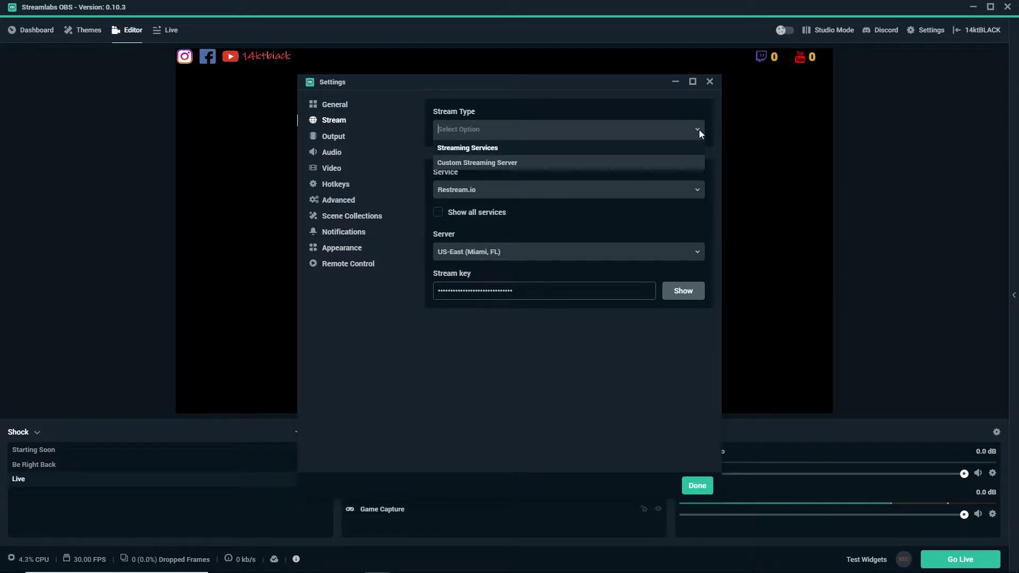
key("Return")
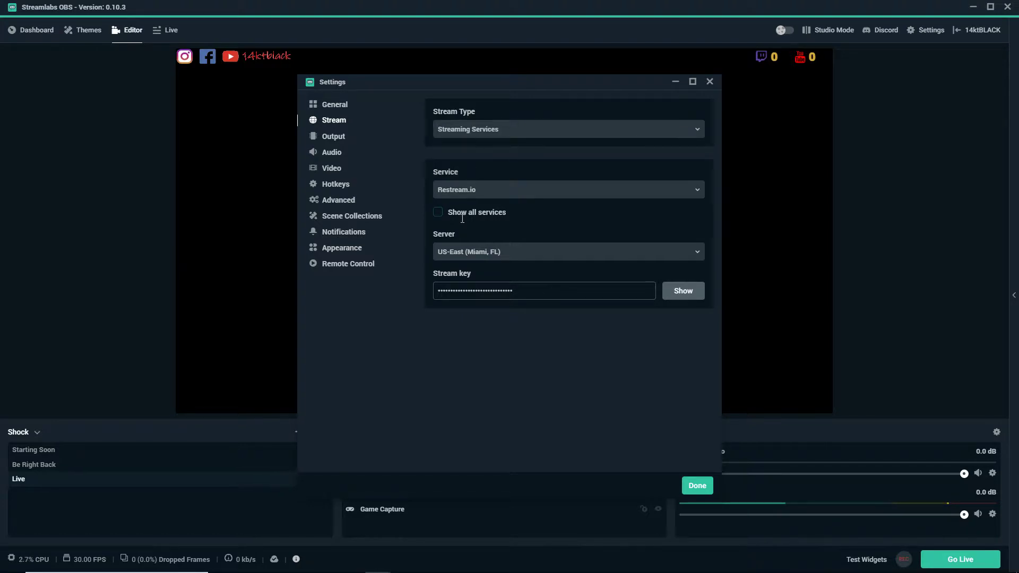
left_click(697, 189)
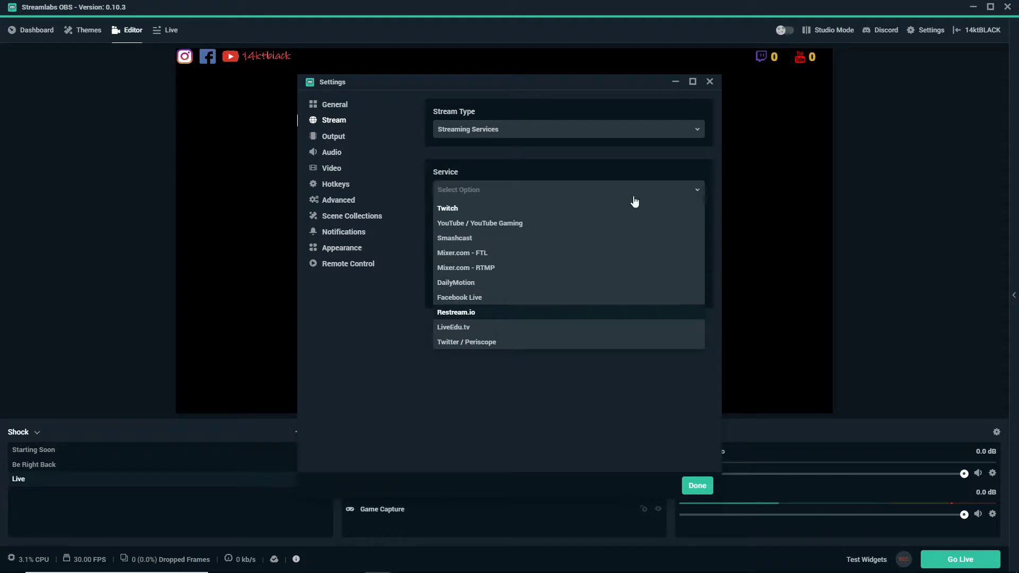
left_click(835, 196)
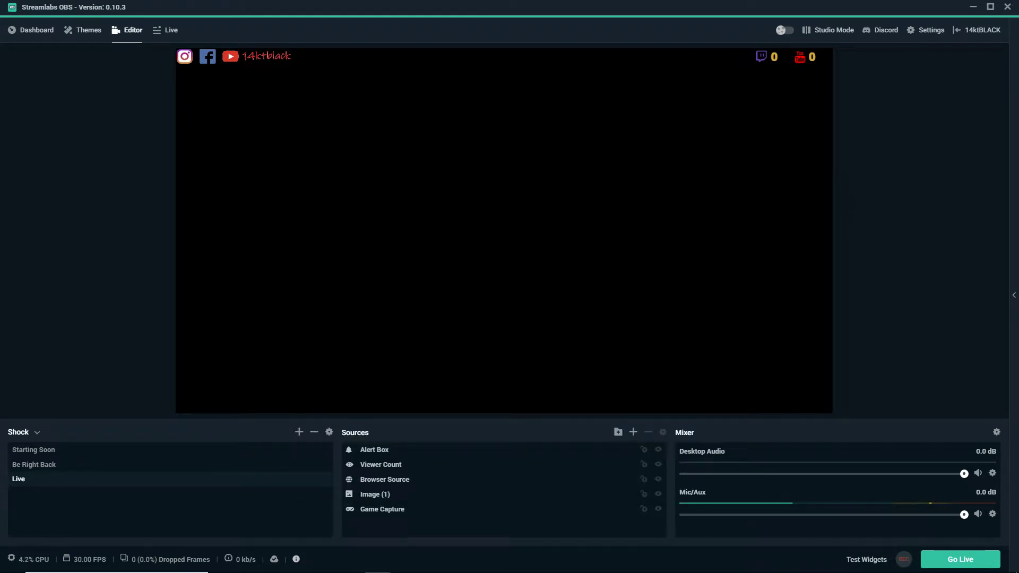
left_click(927, 30)
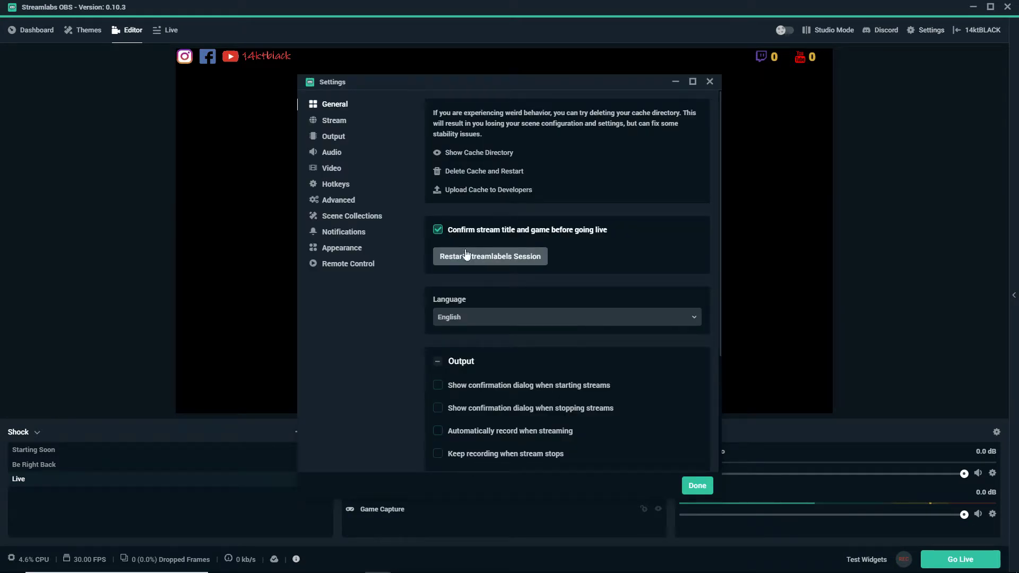
left_click(333, 123)
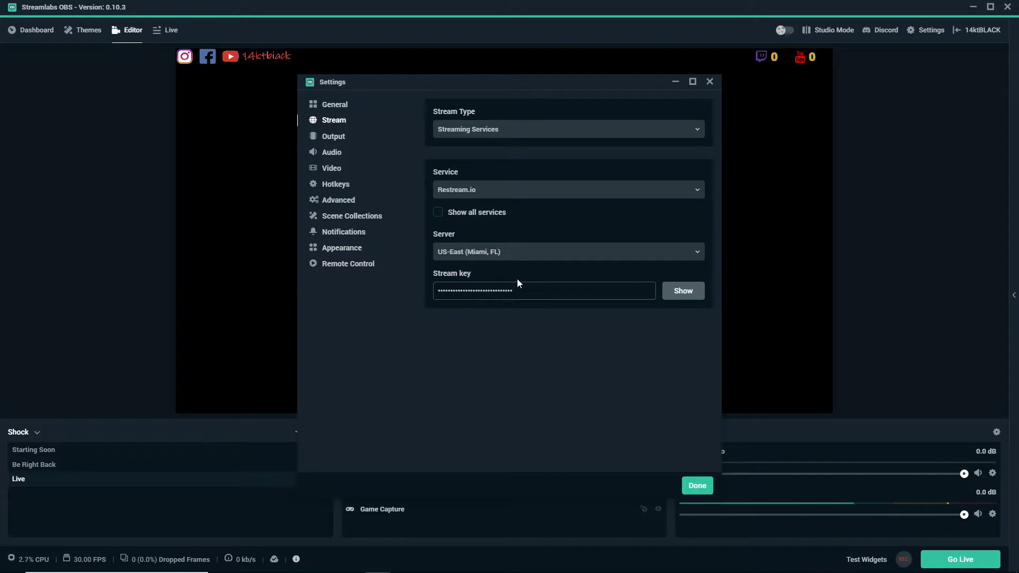
Switch to Chrome, go to youtube.com and open the account's Creator Studio.
mouse_move(384, 570)
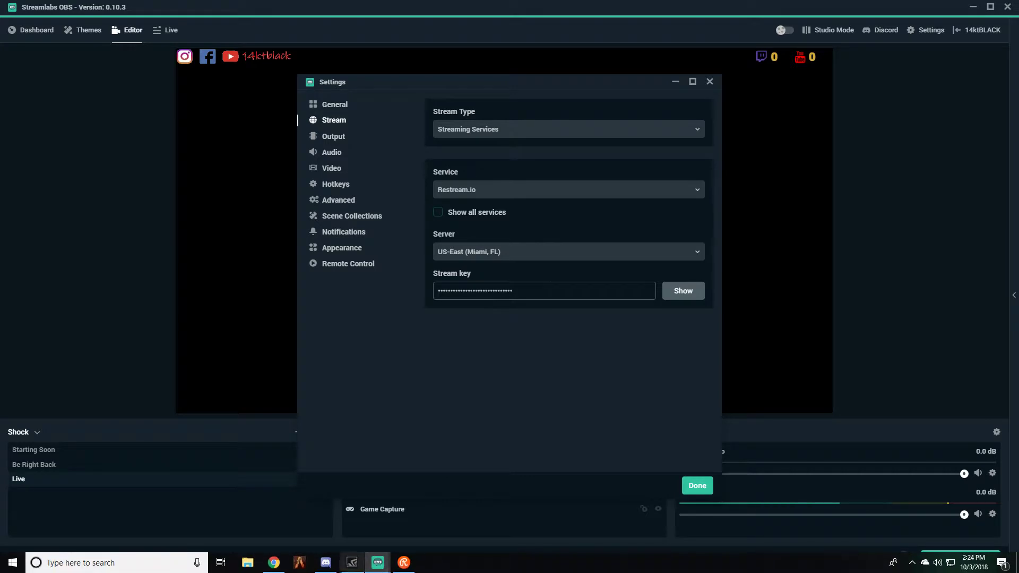
left_click(273, 563)
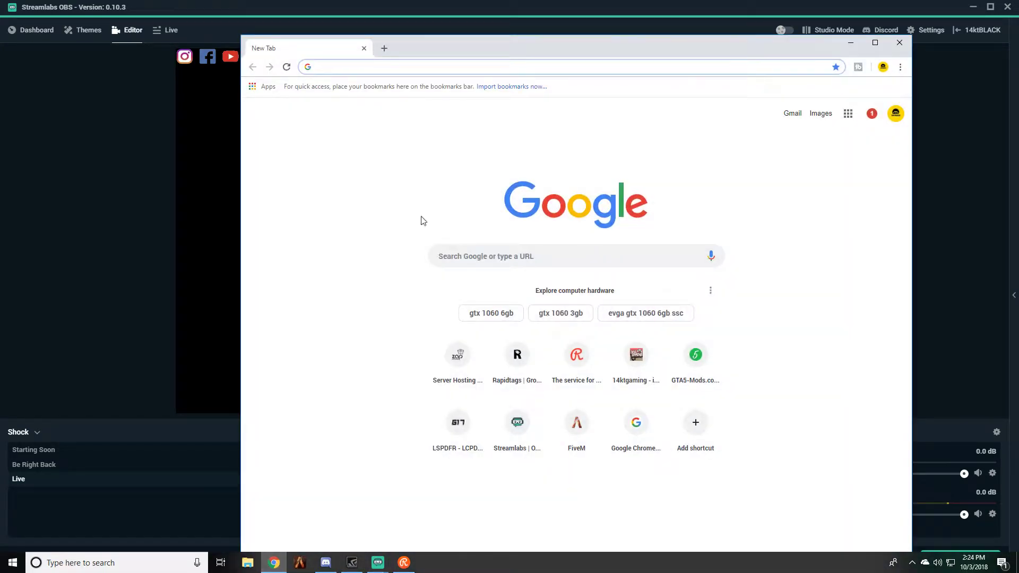
type("yo")
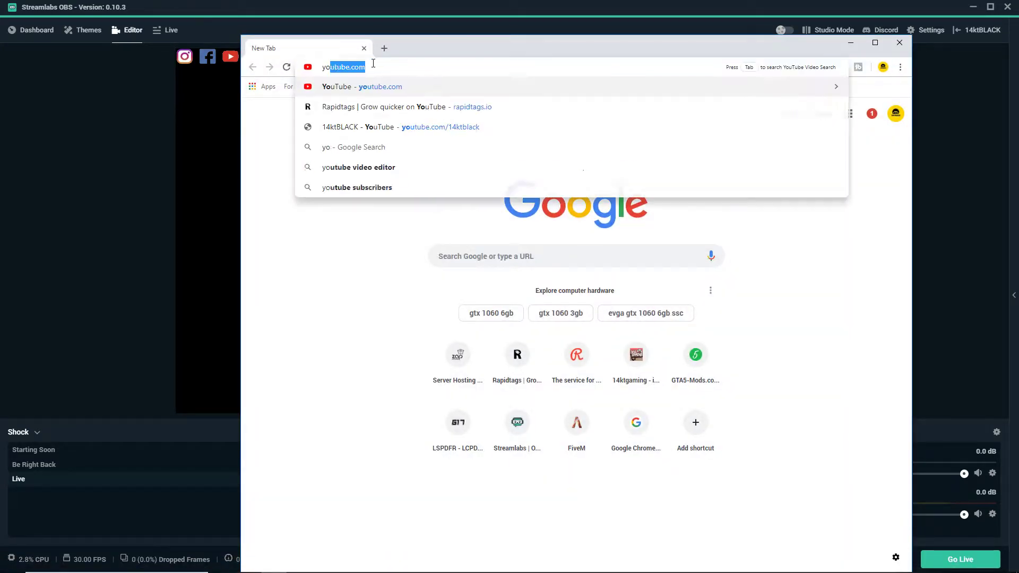
key("Return")
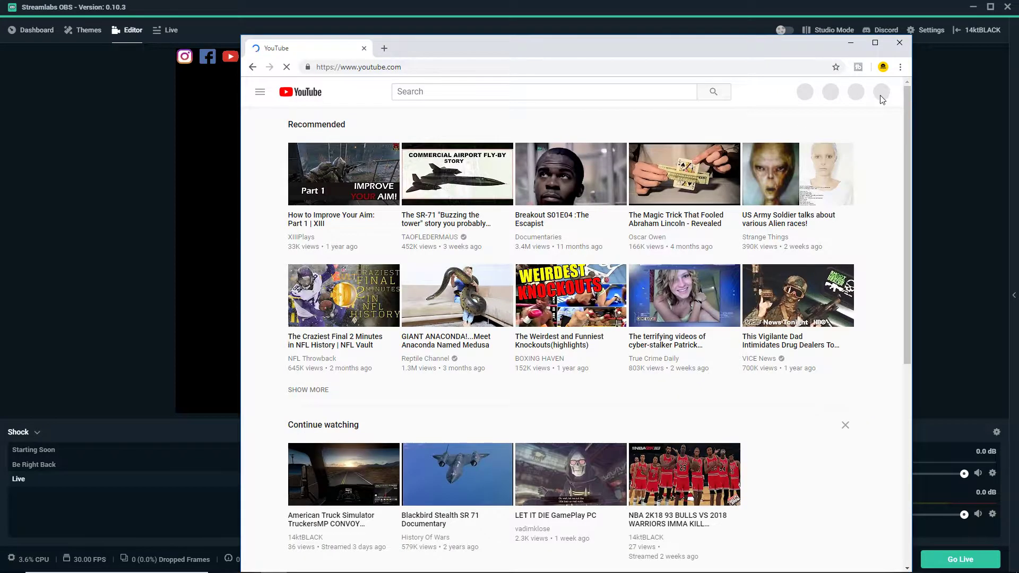
left_click(876, 94)
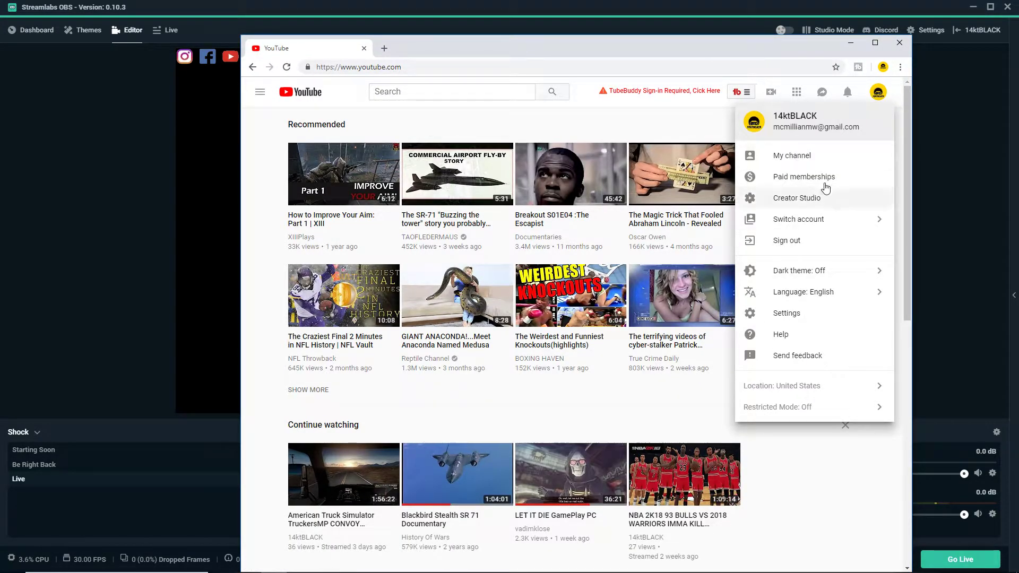
left_click(795, 199)
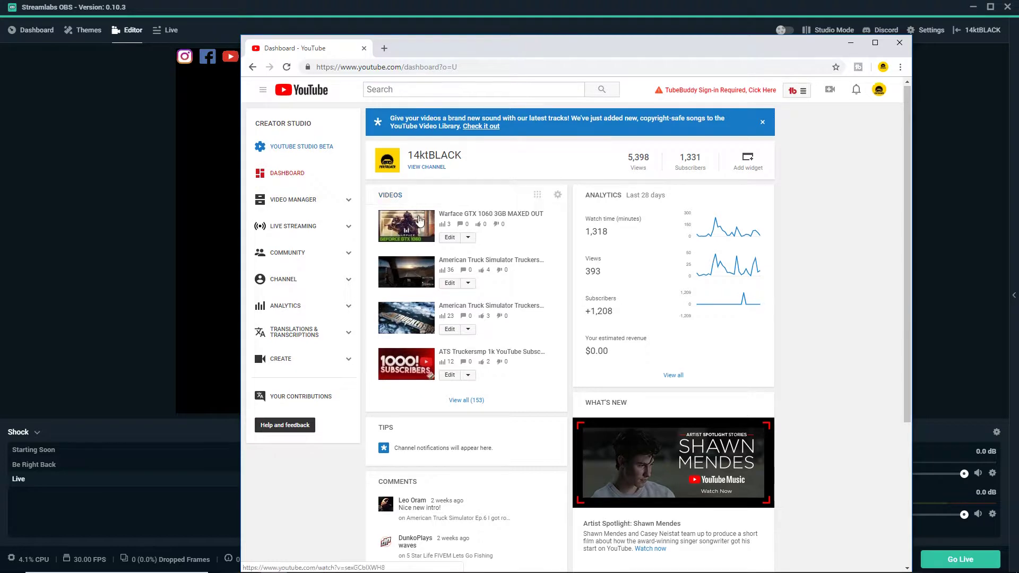
Open YouTube's live streaming dashboard, locate the server URL and stream key under Encoder Setup, and close the browser.
scroll(425, 220, "down", 4)
scroll(372, 215, "up", 4)
scroll(369, 215, "down", 2)
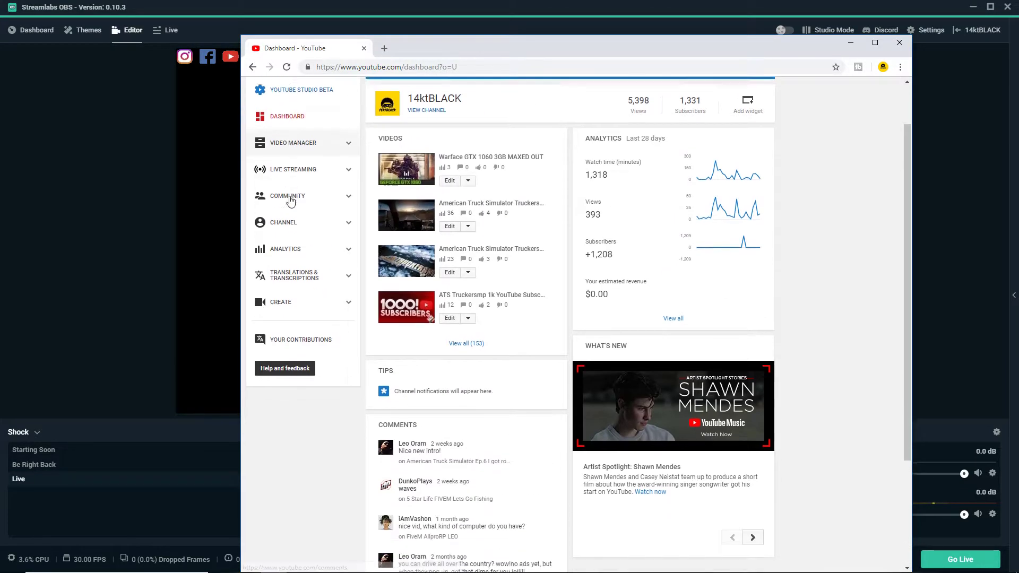
left_click(276, 121)
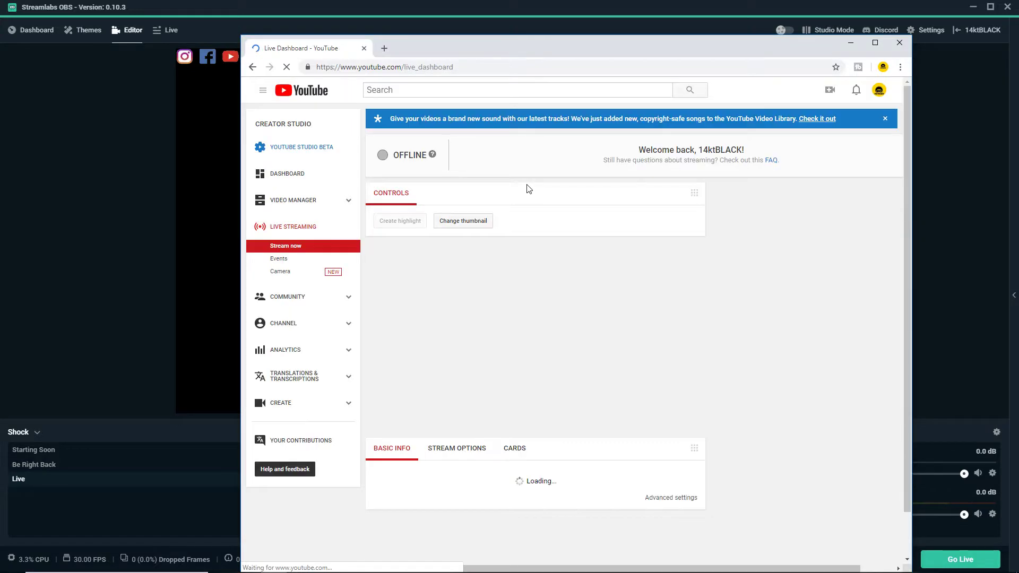
scroll(540, 236, "down", 5)
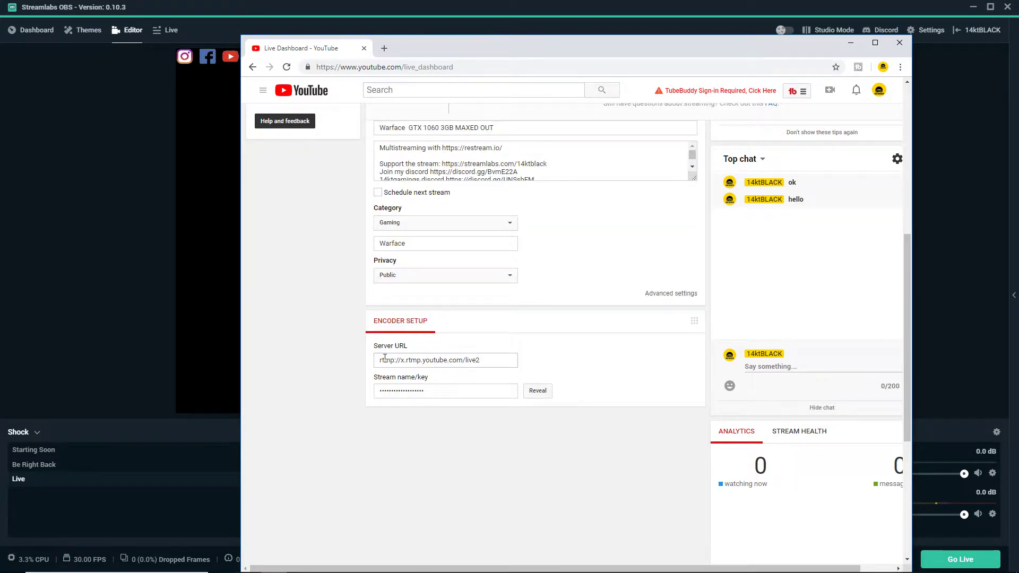
scroll(387, 274, "down", 1)
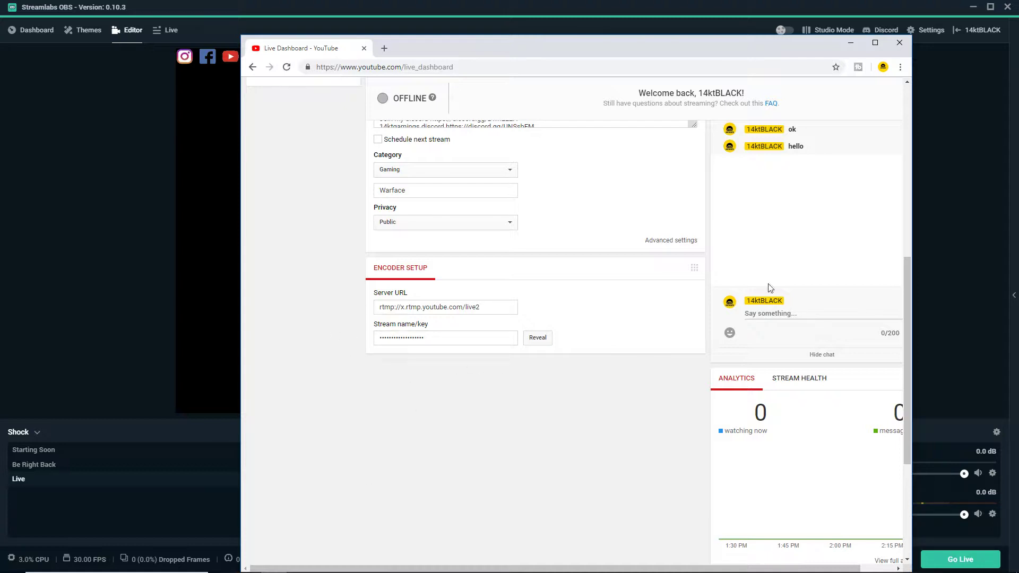
left_click(900, 42)
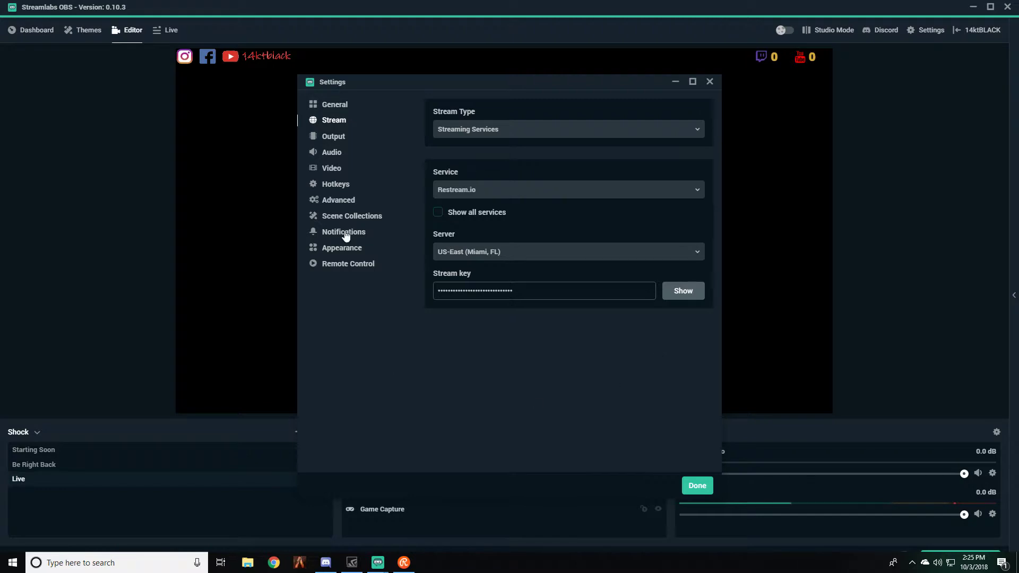
Open the output settings in Streamlabs OBS and review the streaming encoder choices and the resolution and bitrate options.
left_click(330, 136)
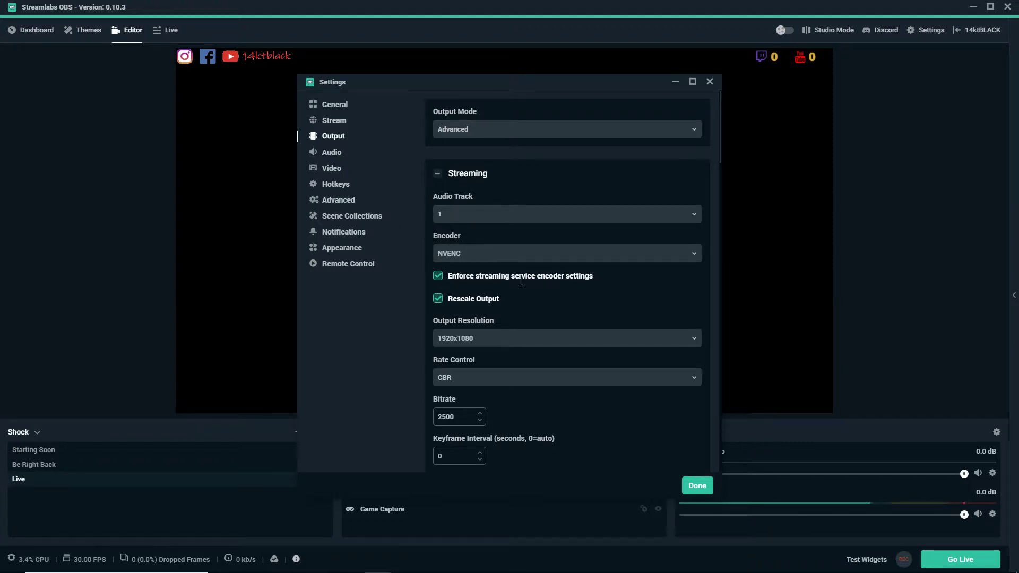
left_click(698, 256)
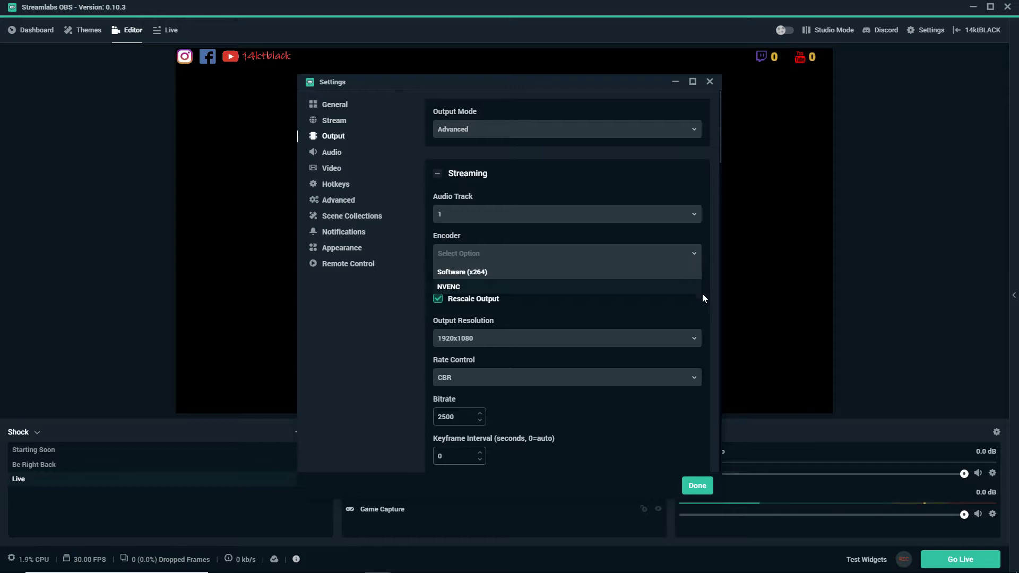
left_click(696, 317)
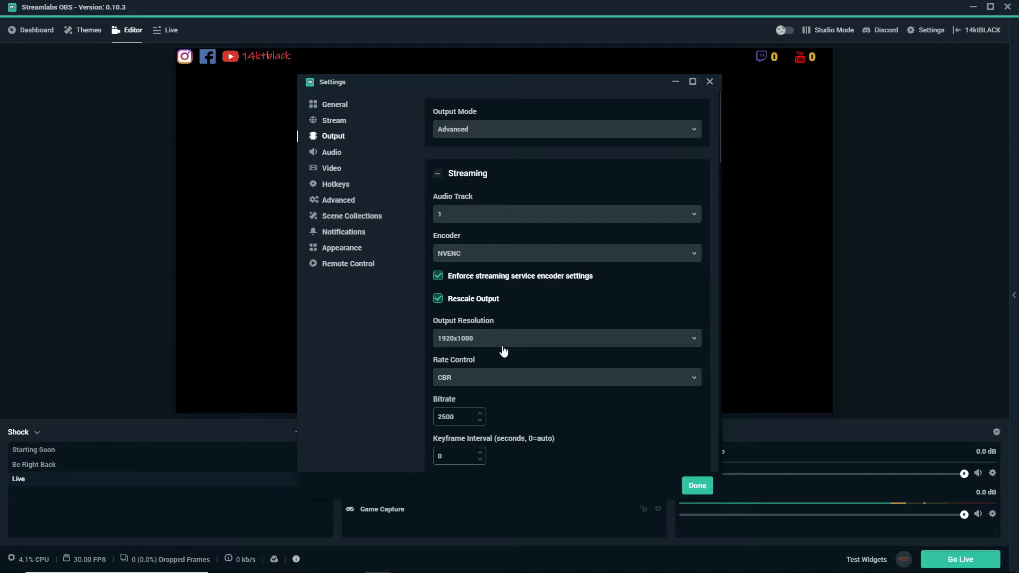
scroll(509, 342, "down", 3)
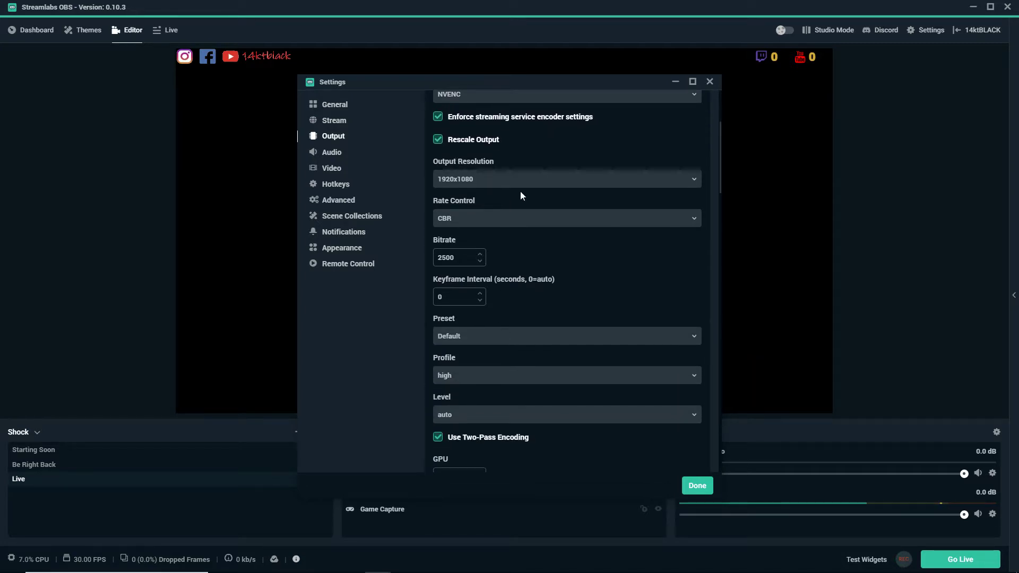
left_click_drag(526, 84, 394, 240)
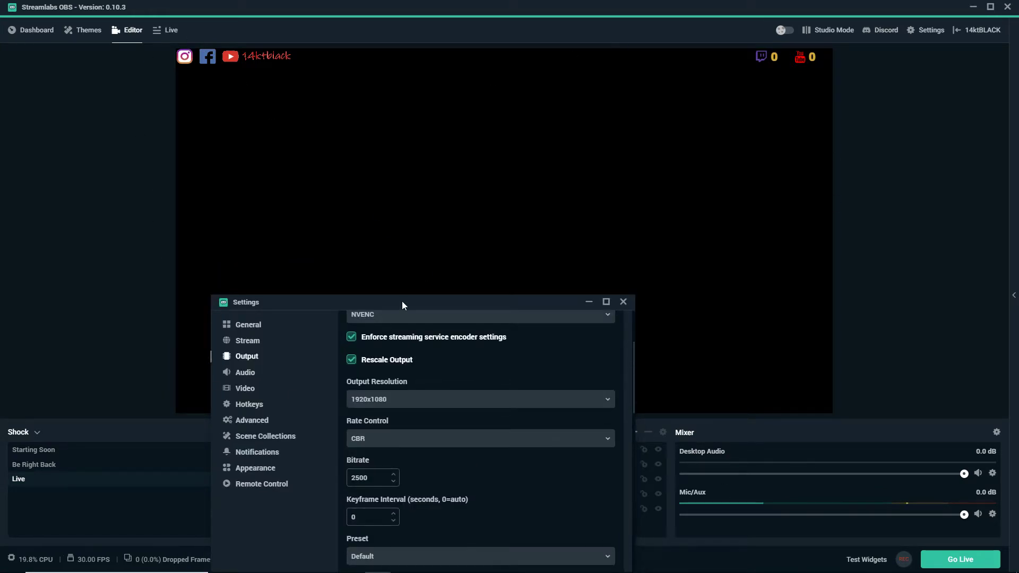
left_click_drag(404, 303, 488, 58)
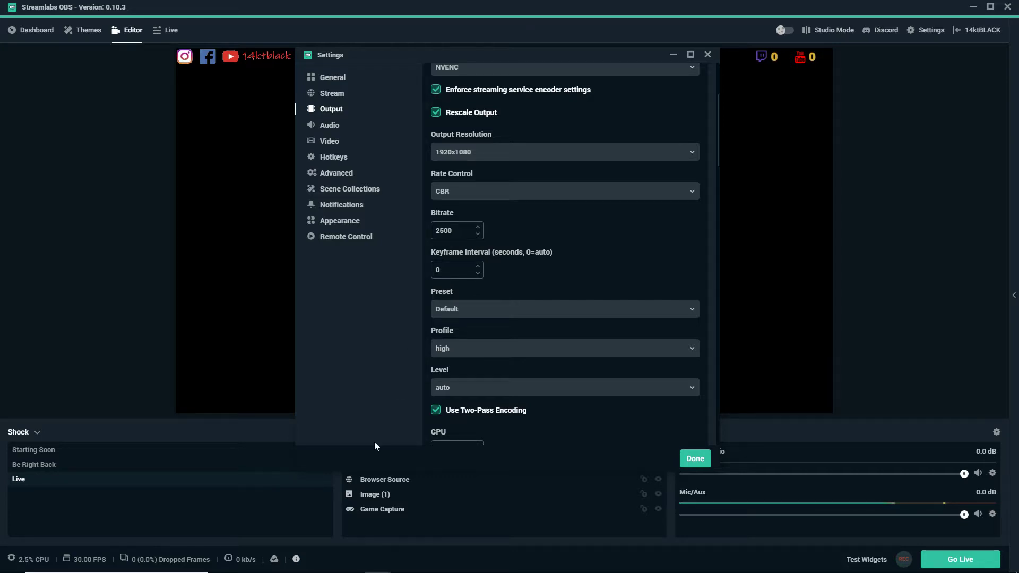
Switch to Chrome, open speedtest.net and run an internet speed test.
mouse_move(374, 570)
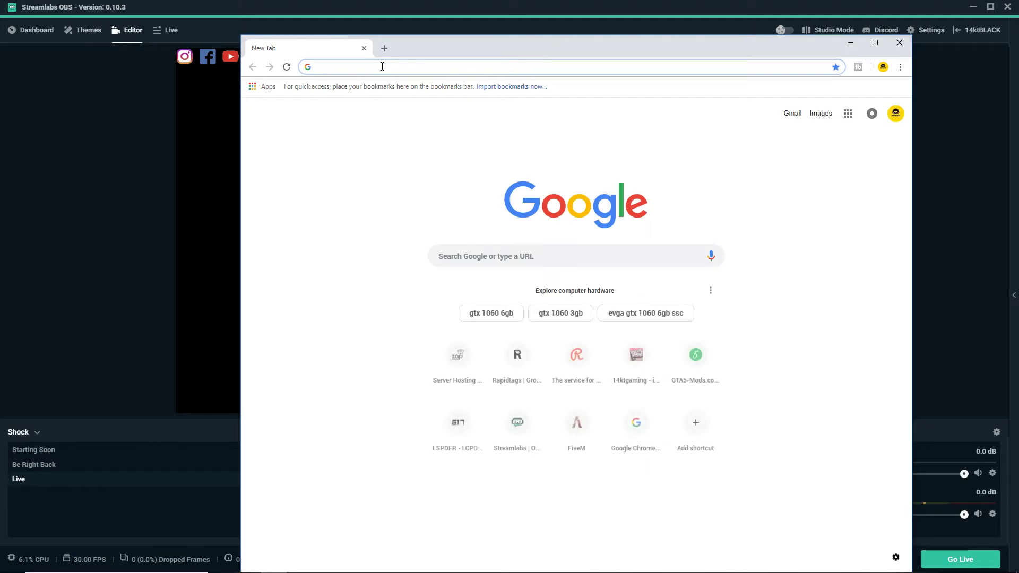
type("speedtest.net")
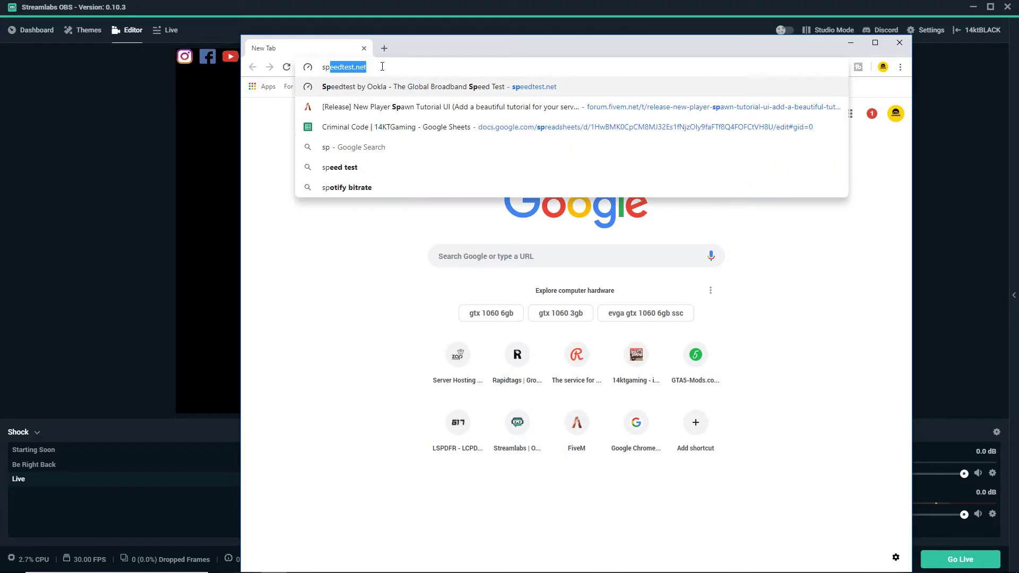
key("Return")
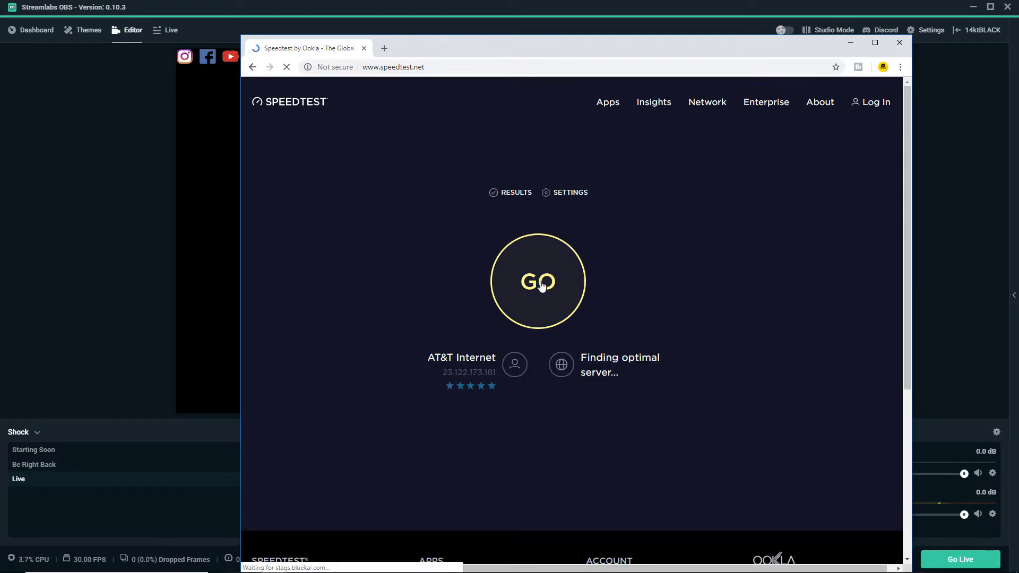
left_click(541, 285)
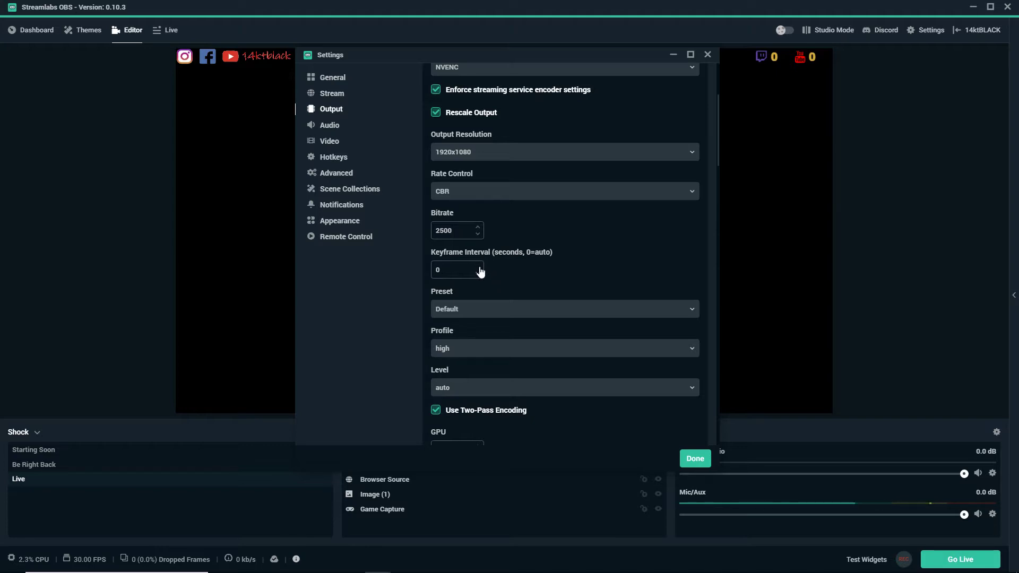
Set the streaming keyframe interval to 4 seconds in the Streamlabs OBS output settings.
left_click(479, 267)
left_click(479, 267)
left_click(479, 268)
left_click(478, 267)
left_click(478, 267)
left_click(478, 273)
Set the streaming encoder preset to Low-Latency High Quality.
scroll(579, 290, "down", 2)
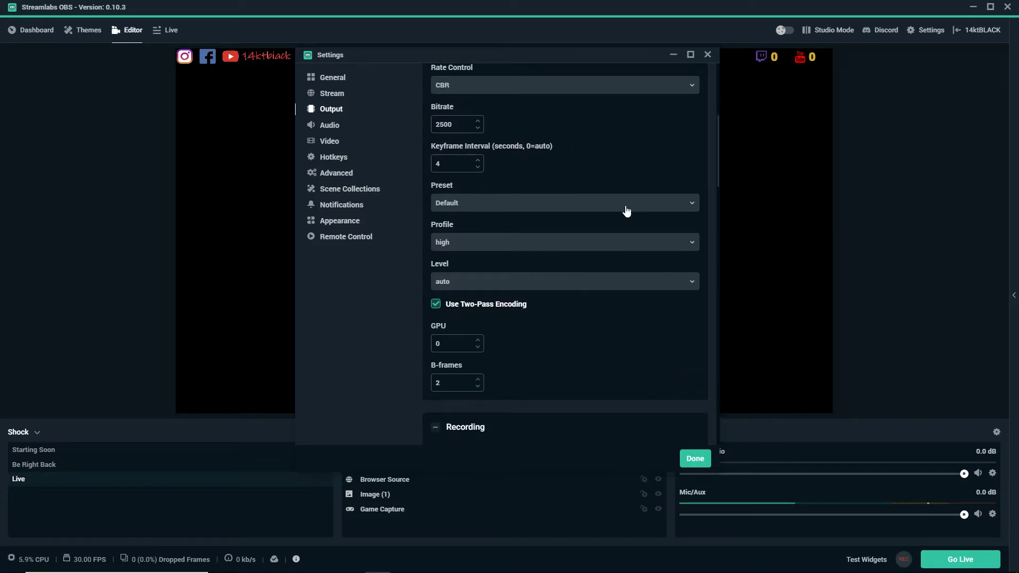
left_click(692, 203)
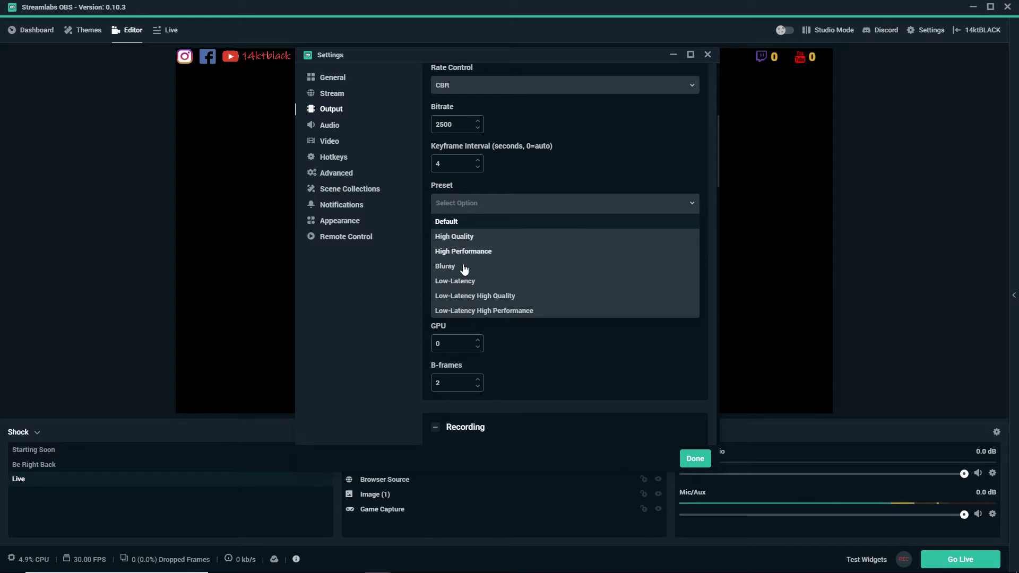
left_click(503, 296)
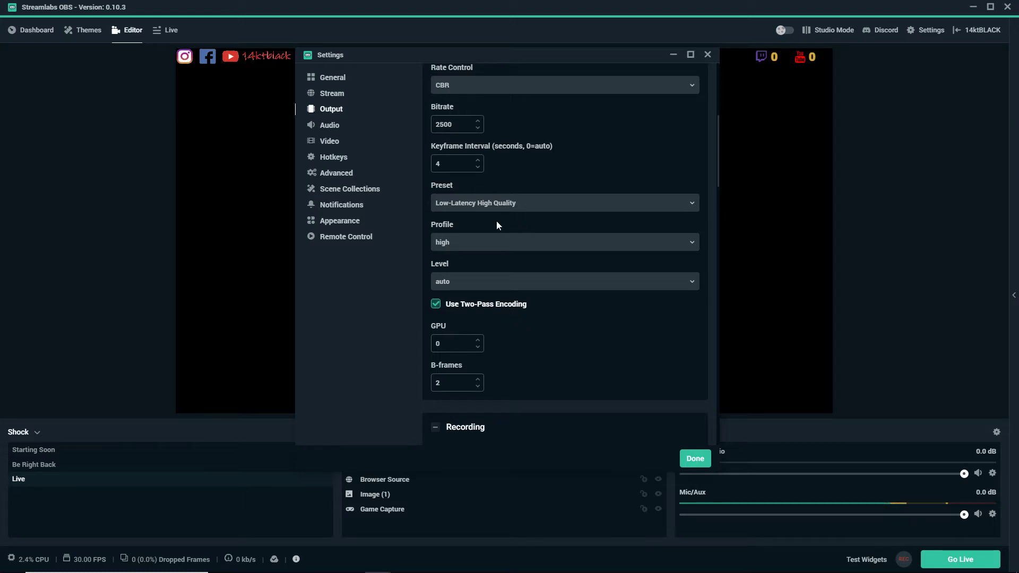
Open the audio settings and review the devices available for Desktop Audio Device 1.
left_click(332, 127)
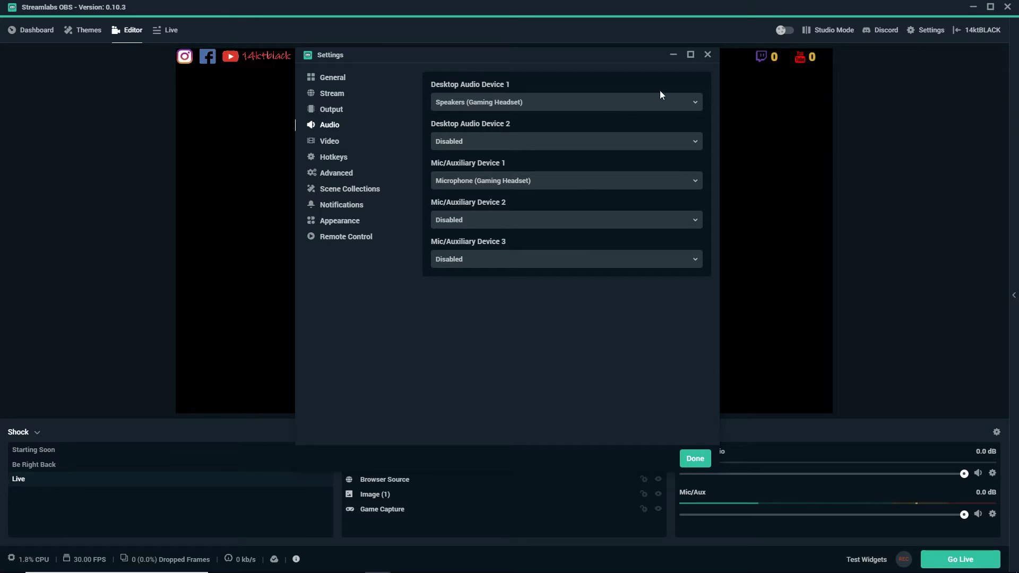
left_click(695, 101)
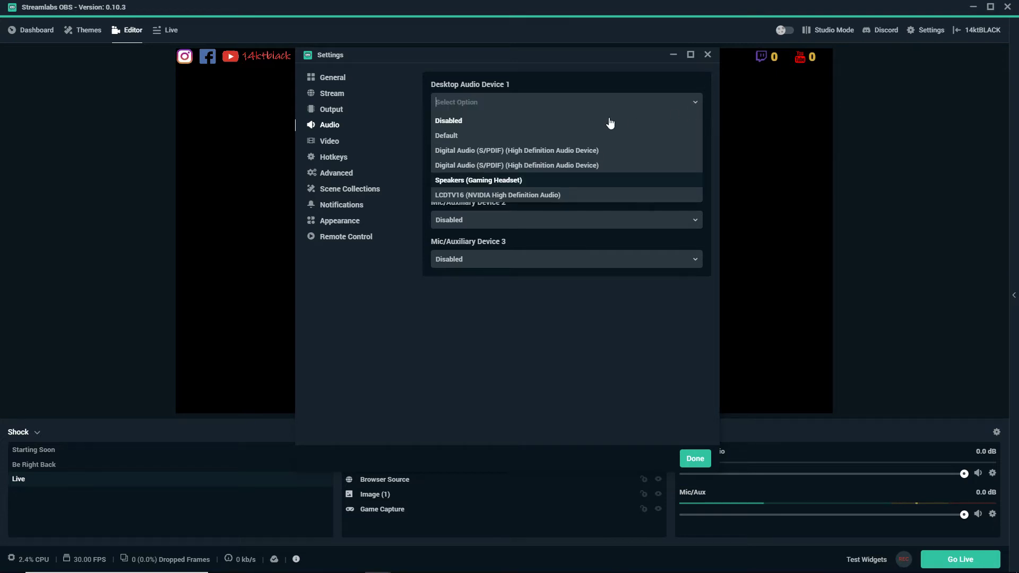
left_click(696, 102)
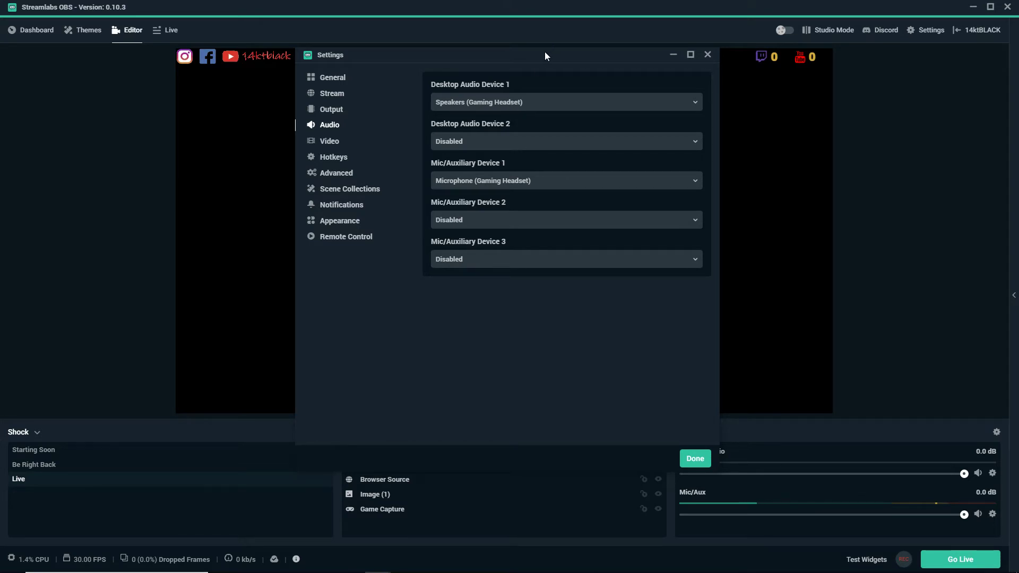
Open the video settings and select 30 as the common FPS value.
left_click_drag(545, 52, 438, 34)
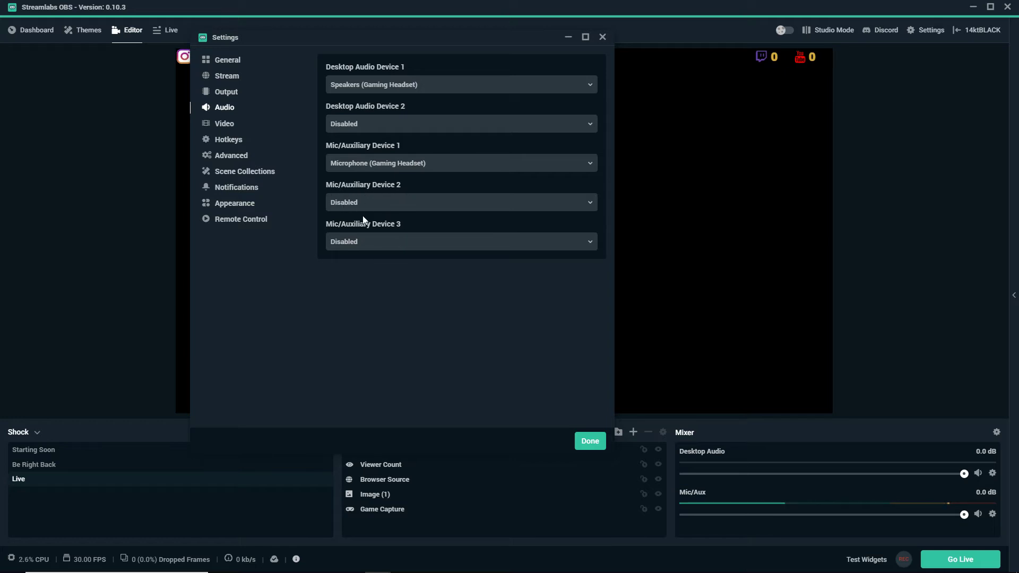
left_click(220, 125)
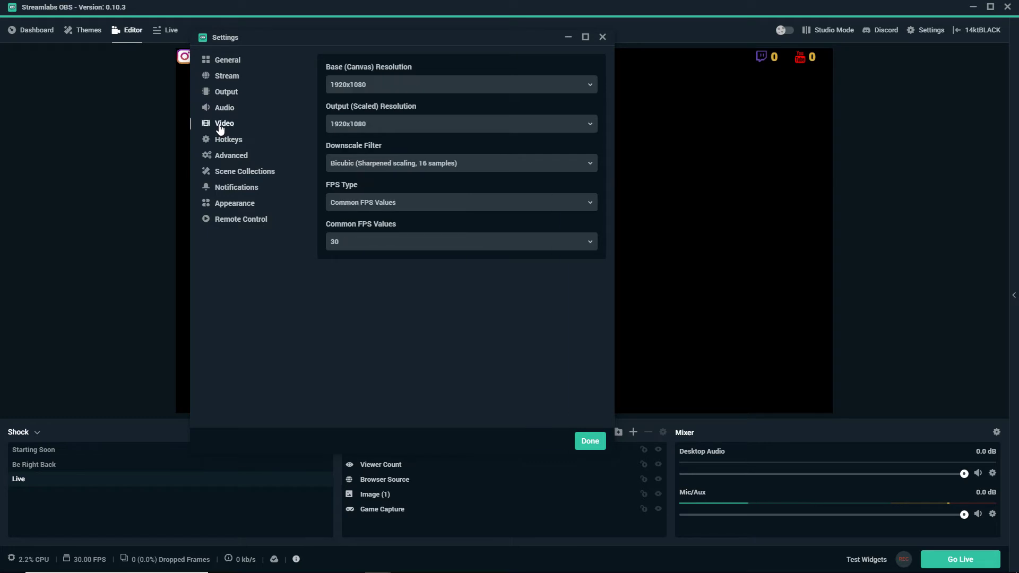
left_click_drag(371, 37, 415, 284)
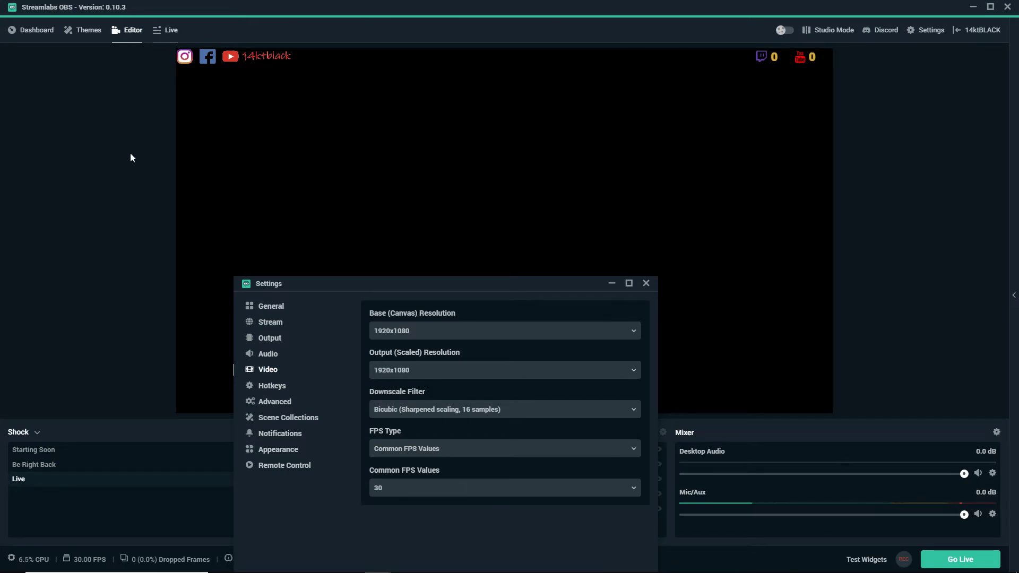
left_click_drag(460, 290, 492, 125)
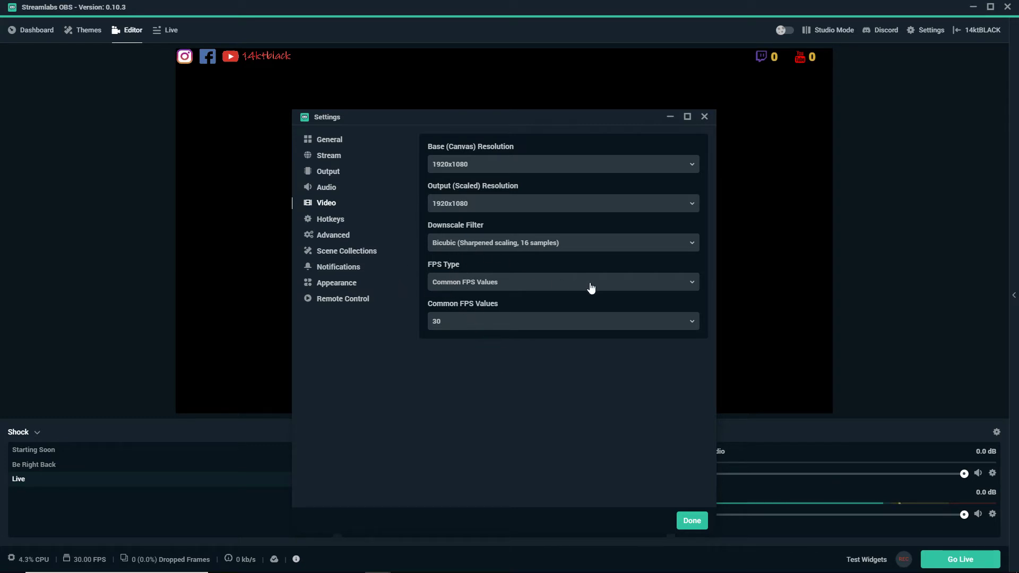
left_click(691, 323)
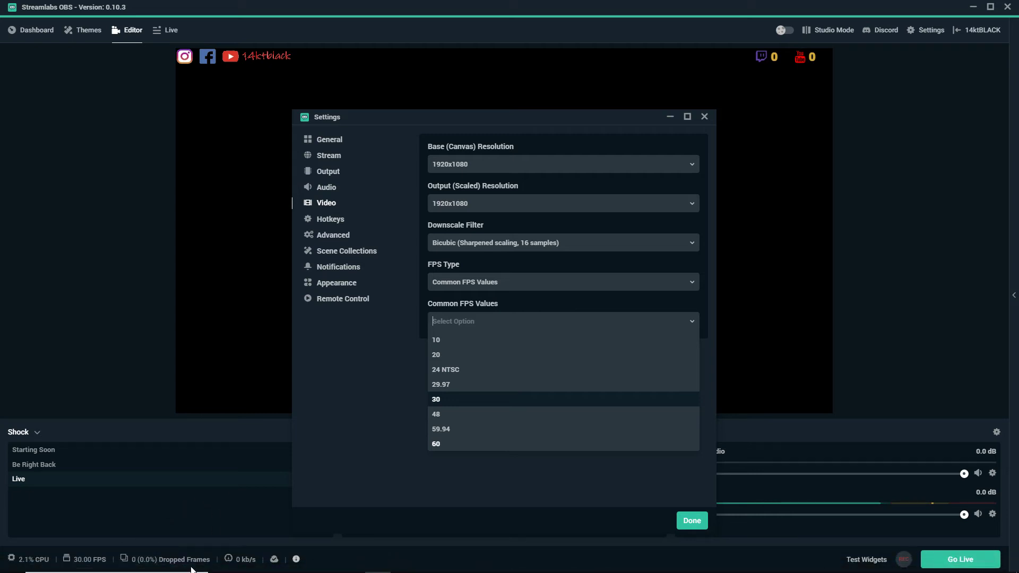
left_click(447, 400)
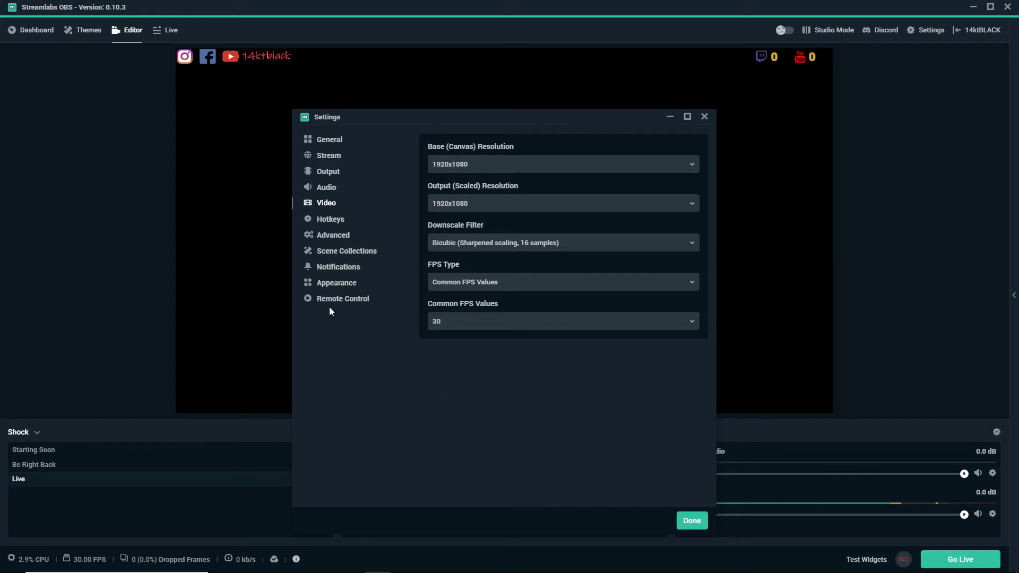
Review the hotkey assignments for streaming, recording, the Live scene sources and Mic/Aux muting.
left_click(328, 220)
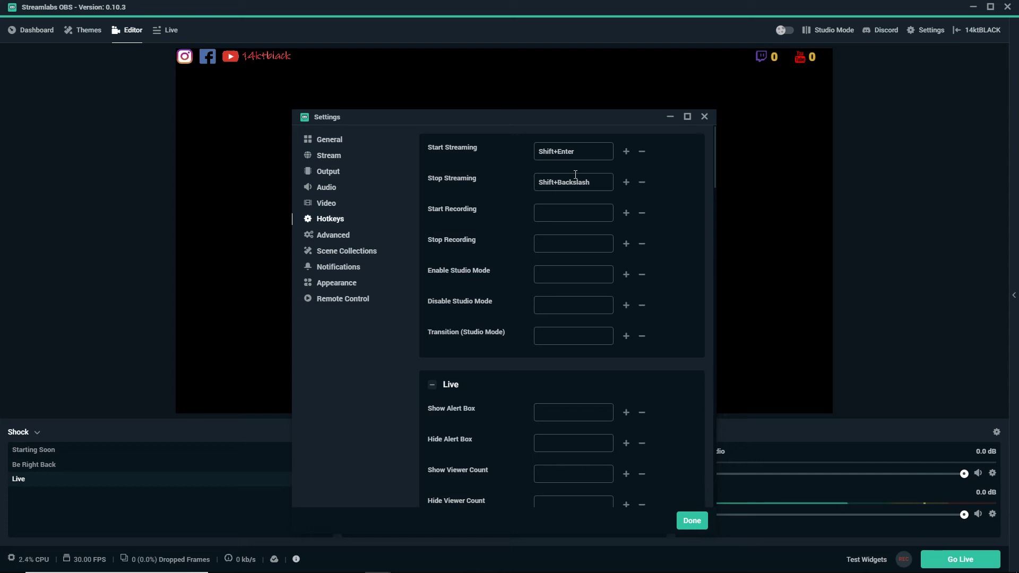
scroll(577, 176, "down", 20)
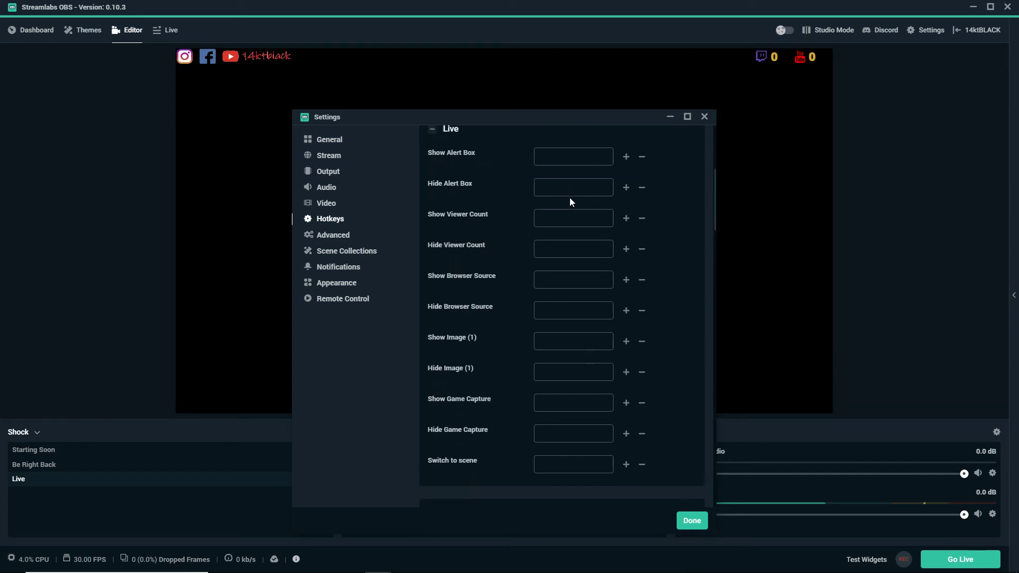
scroll(571, 229, "down", 10)
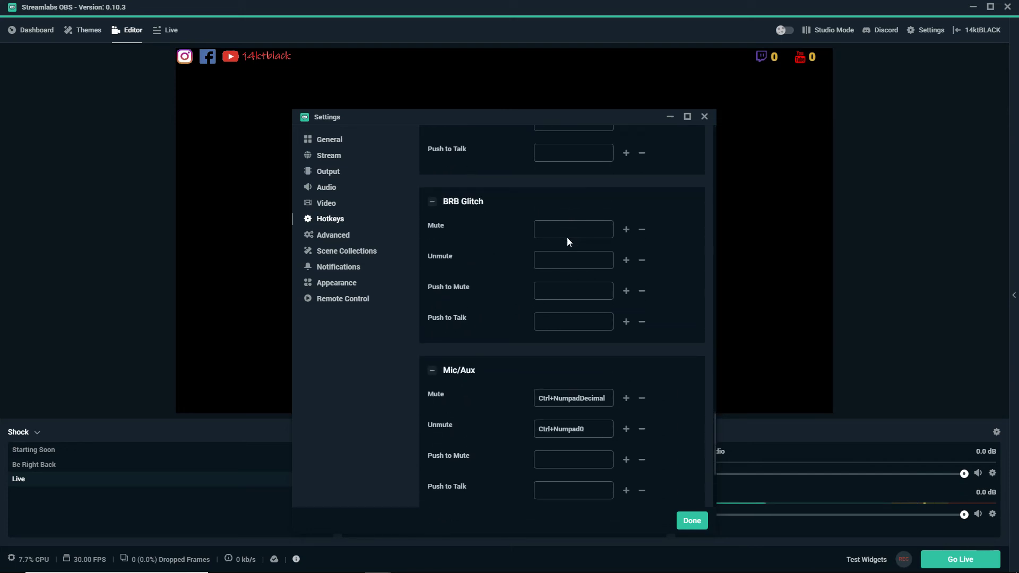
scroll(568, 238, "up", 20)
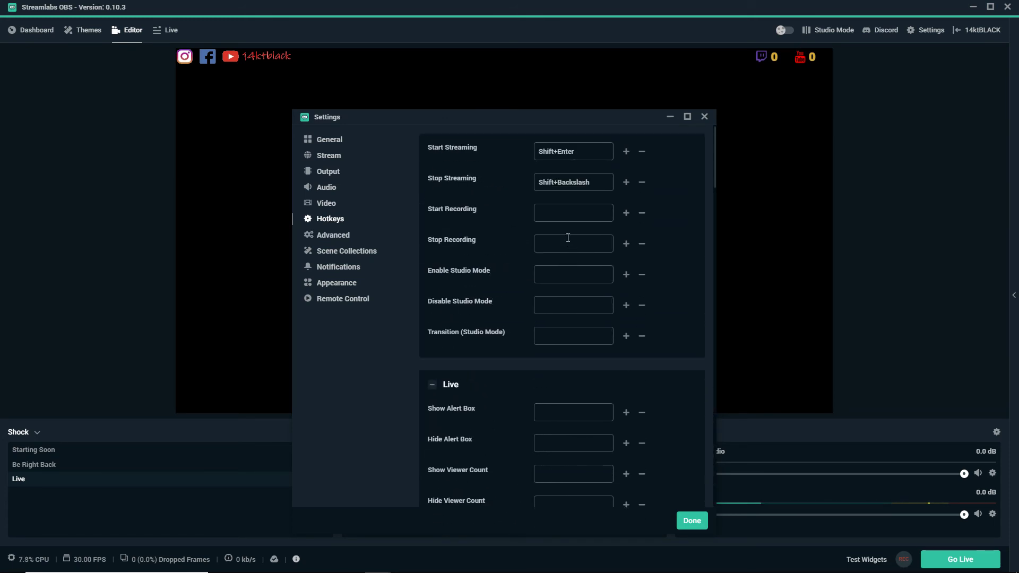
Review the advanced settings for process priority, video color, audio monitoring and stream delay.
left_click(346, 236)
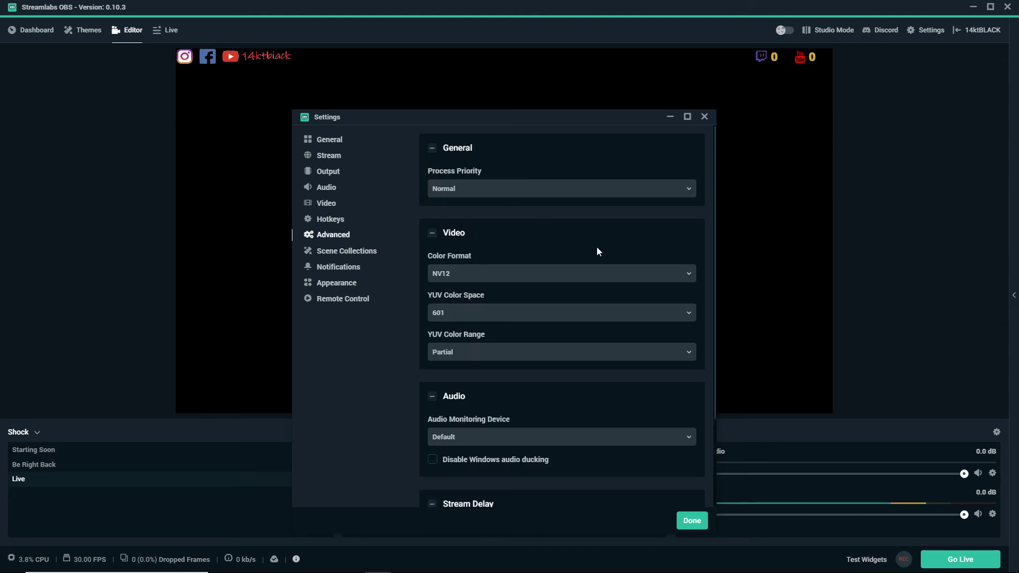
scroll(633, 252, "down", 2)
scroll(633, 259, "down", 1)
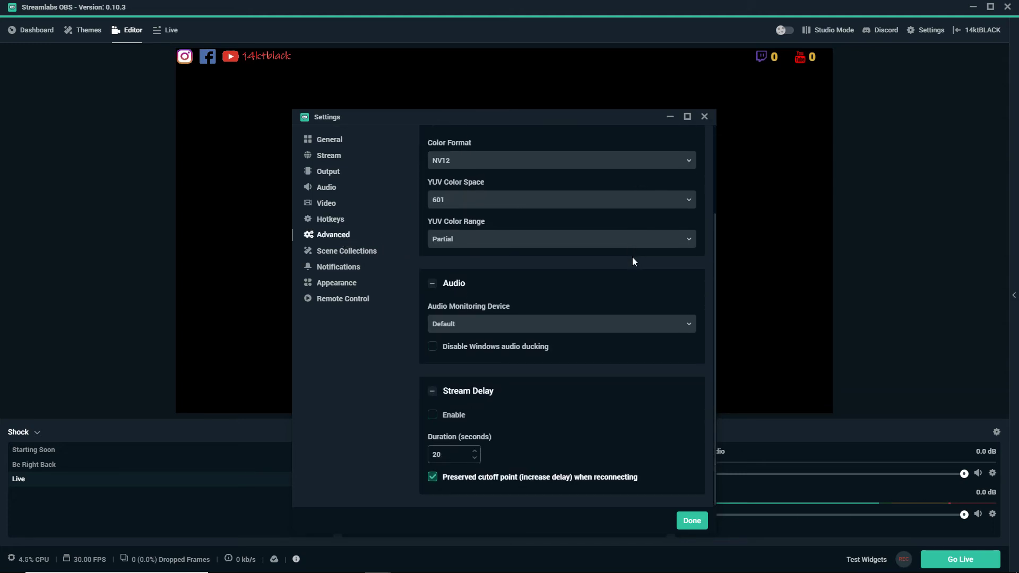
scroll(632, 257, "up", 2)
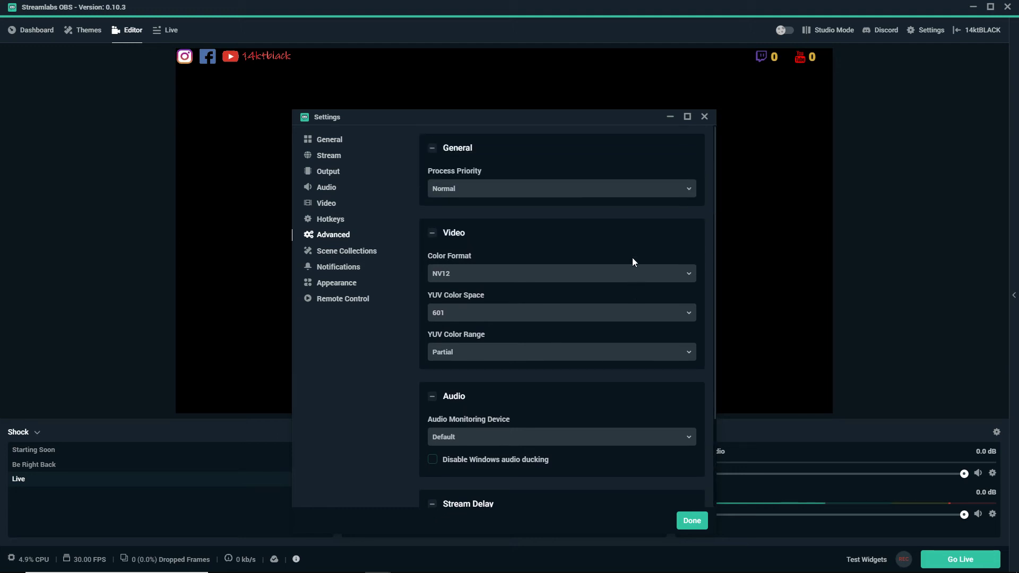
scroll(566, 273, "down", 2)
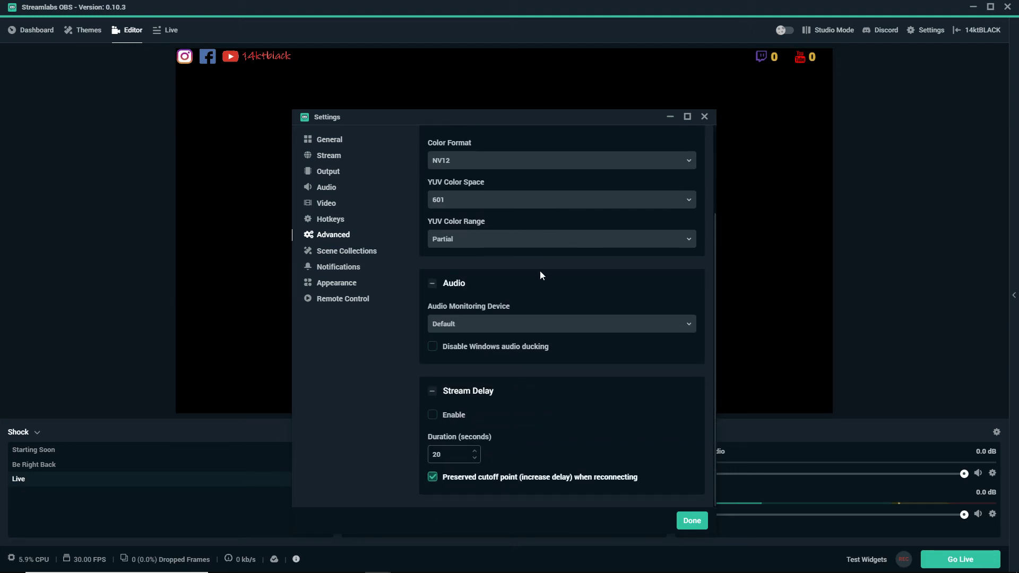
Review the scene collections, notifications, appearance and remote control settings, and close the settings window.
left_click(370, 256)
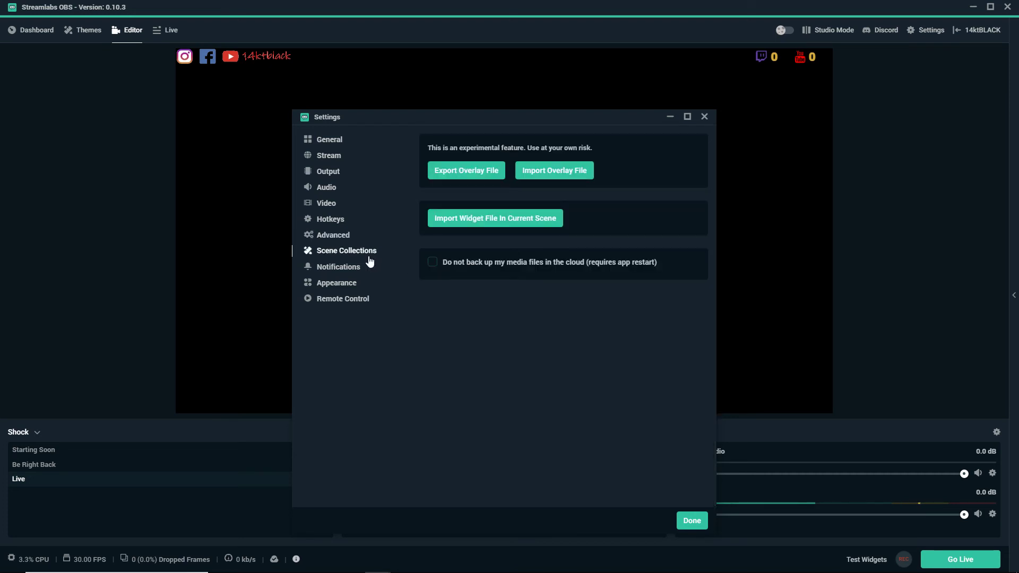
left_click(340, 272)
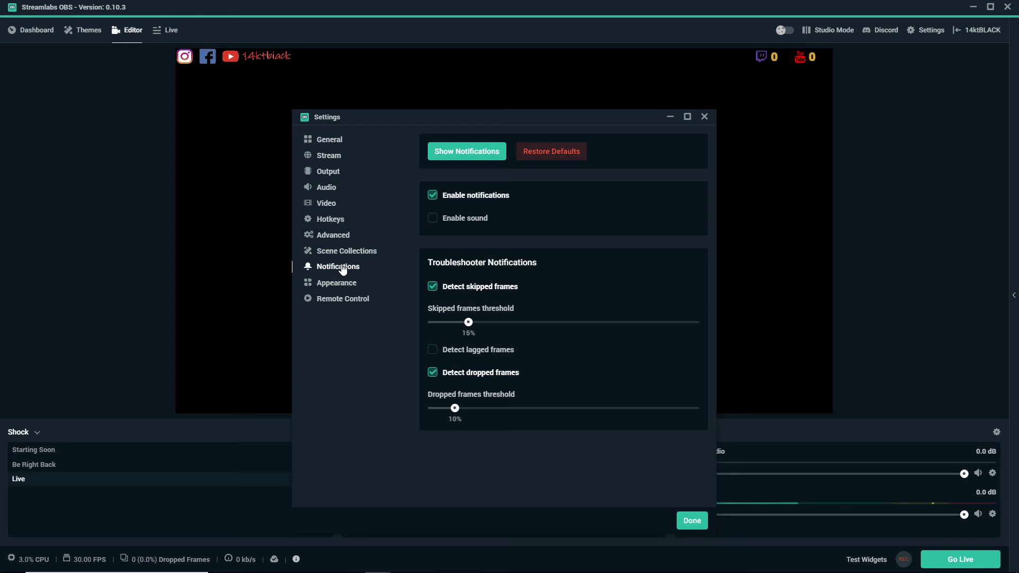
left_click(347, 285)
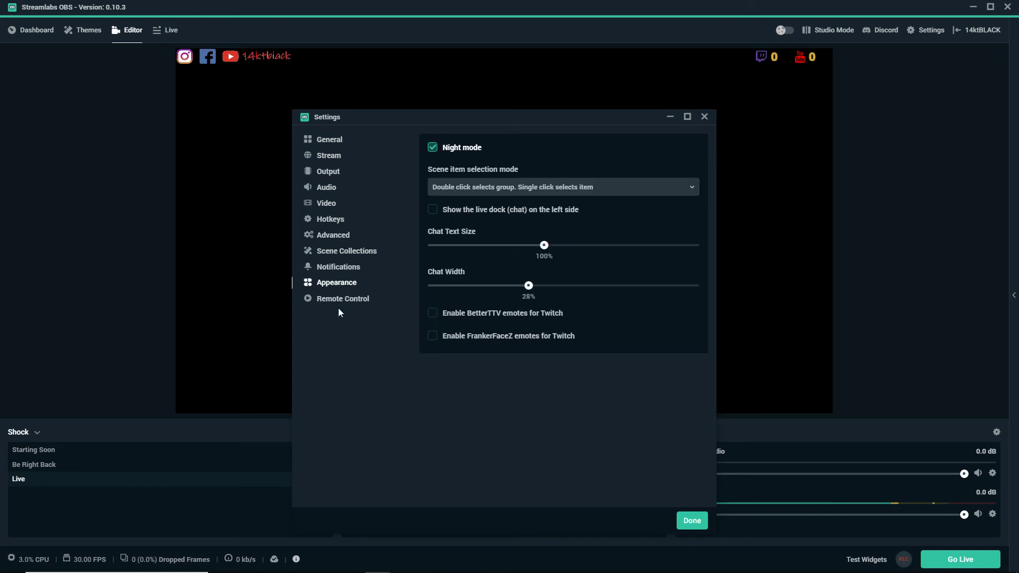
left_click(337, 306)
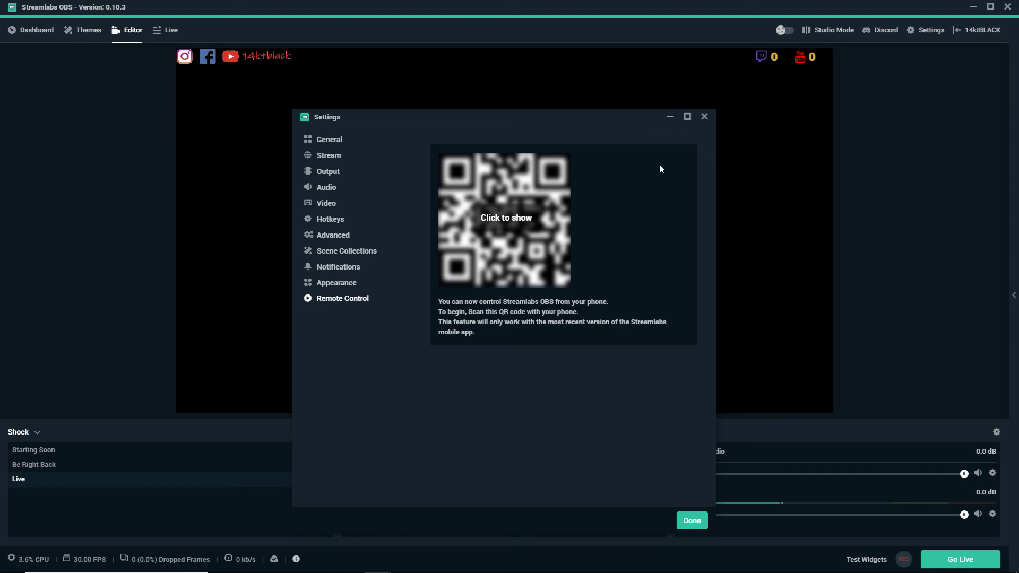
left_click(704, 117)
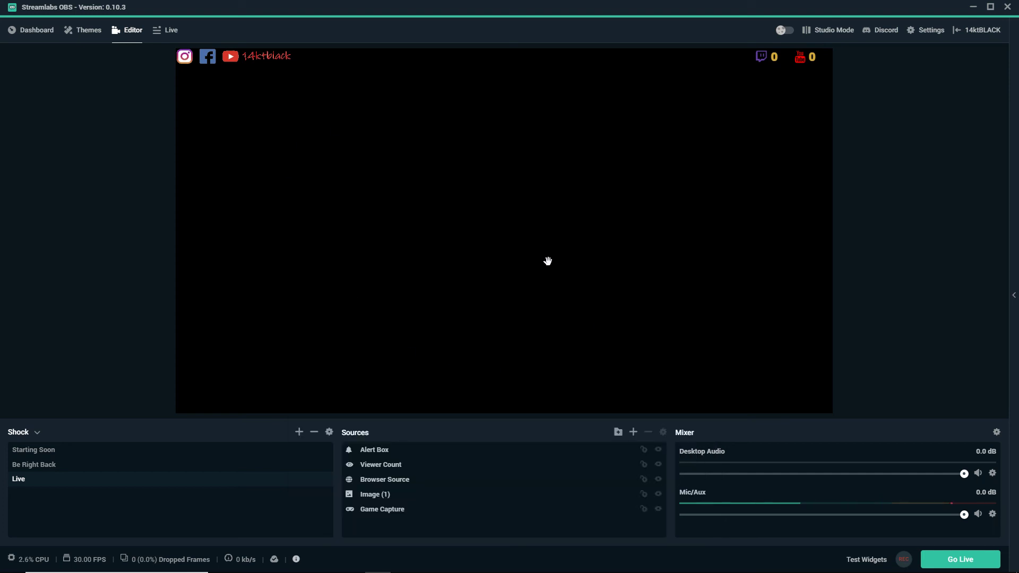